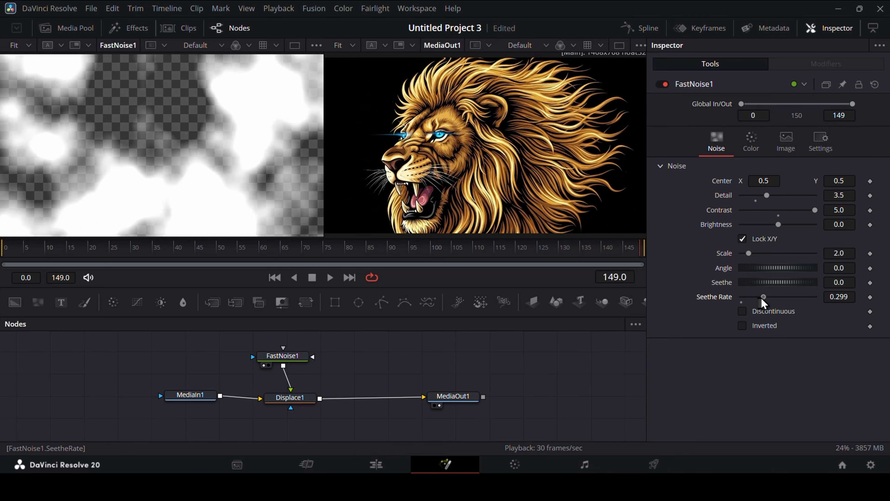
Step: Try a faster Seethe Rate on the FastNoise node in playback, then set the Seethe Rate to 0.25
{"action": "left_click_drag", "start_coordinate": [782, 298], "coordinate": [785, 297]}
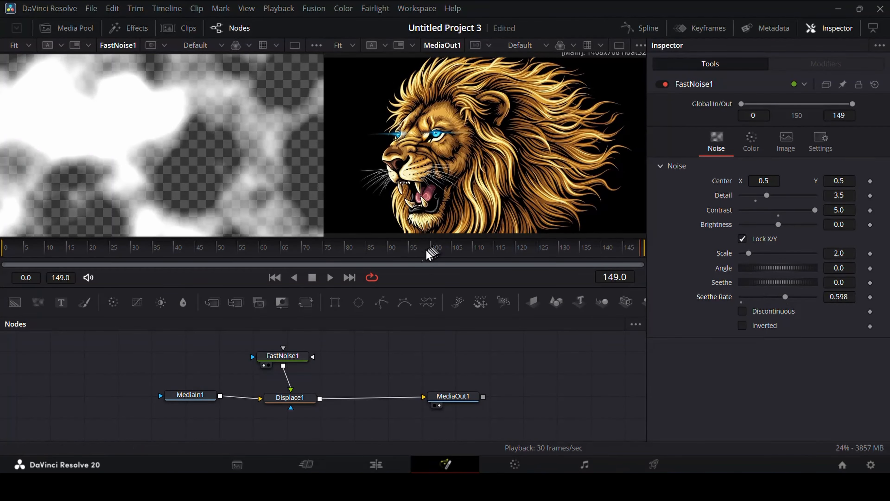
{"action": "left_click", "coordinate": [330, 277]}
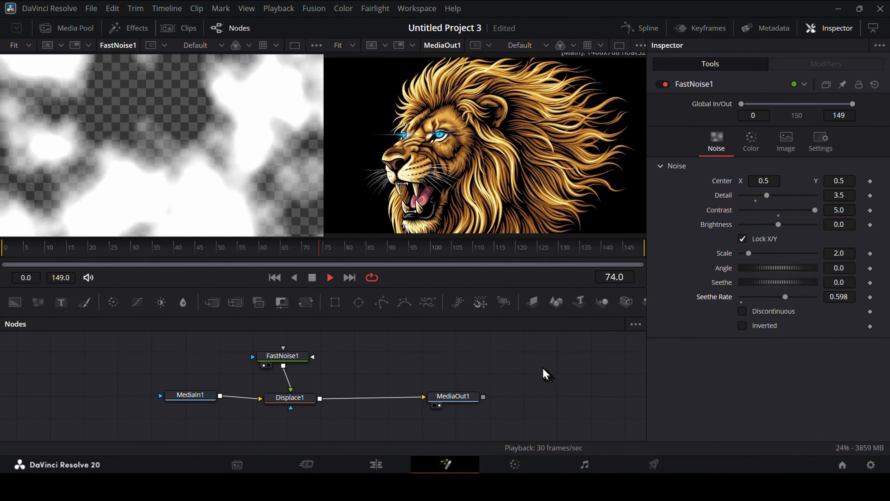
{"action": "key", "text": "space"}
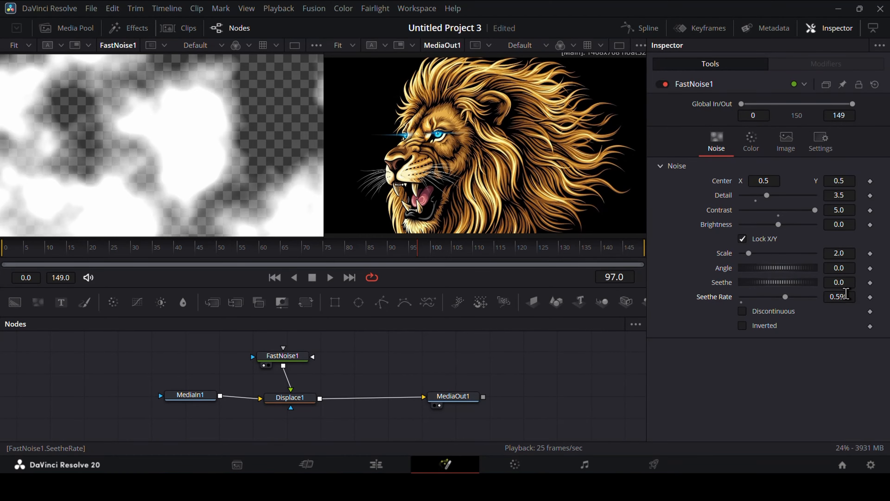
{"action": "type", "text": "0.25"}
{"action": "key", "text": "Tab"}
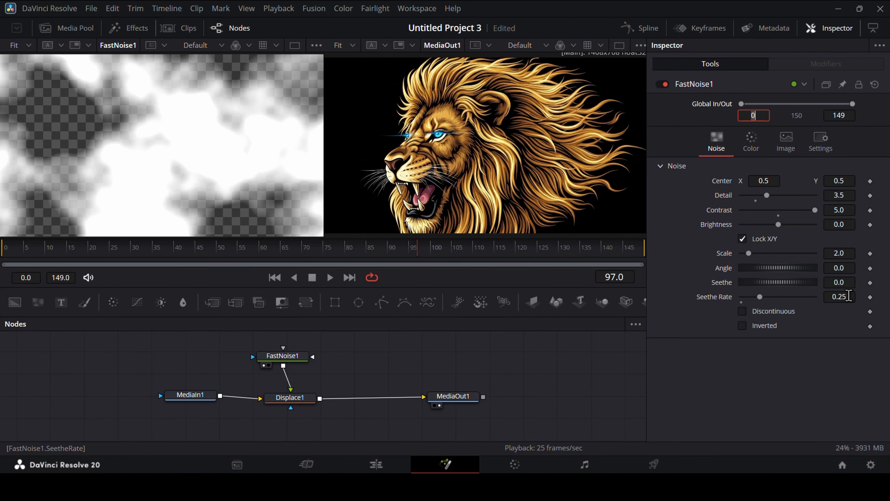
Step: Set the FastNoise node's Scale to 6 and preview the displaced lion by scrubbing the timeline
{"action": "left_click_drag", "start_coordinate": [748, 253], "coordinate": [753, 253]}
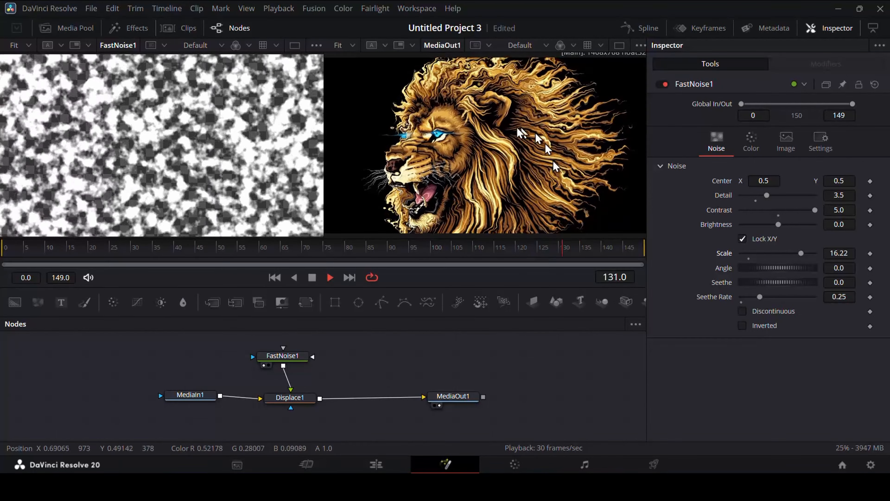
{"action": "left_click_drag", "start_coordinate": [811, 253], "coordinate": [781, 255]}
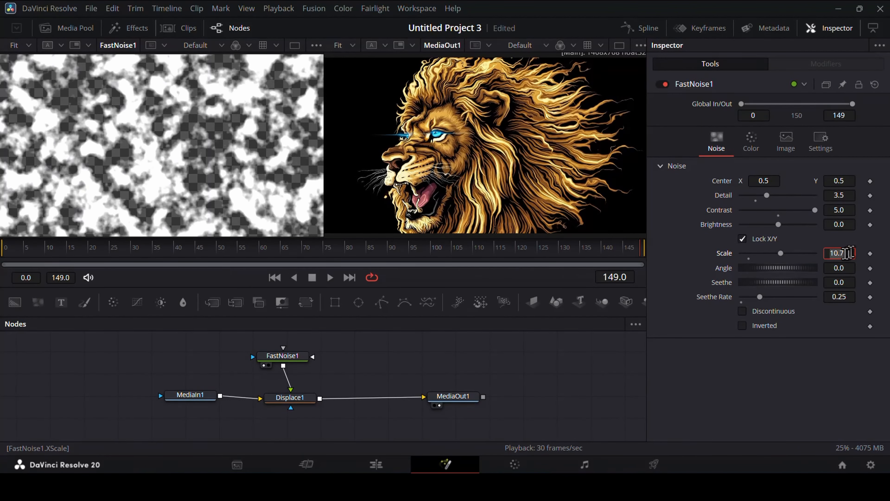
{"action": "type", "text": "6"}
{"action": "key", "text": "Tab"}
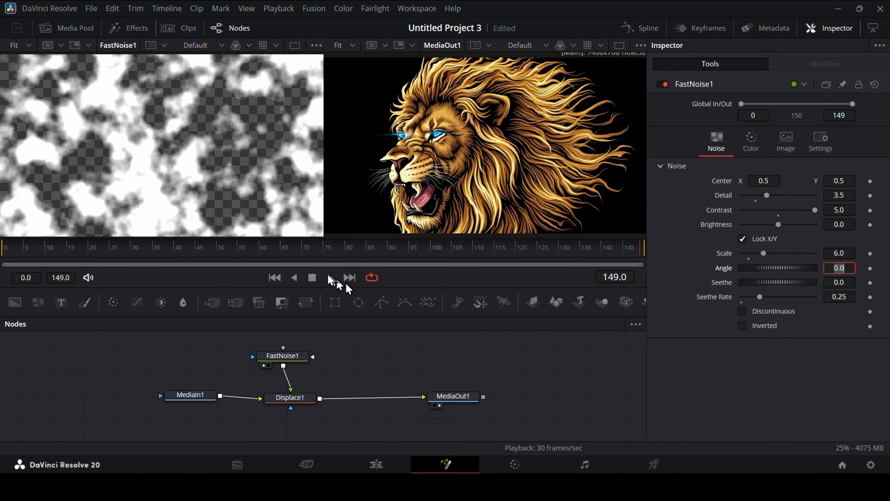
{"action": "mouse_move", "coordinate": [325, 251]}
{"action": "left_mouse_down"}
{"action": "mouse_move", "coordinate": [158, 249]}
{"action": "mouse_move", "coordinate": [408, 250]}
{"action": "mouse_move", "coordinate": [314, 249]}
{"action": "left_mouse_up"}
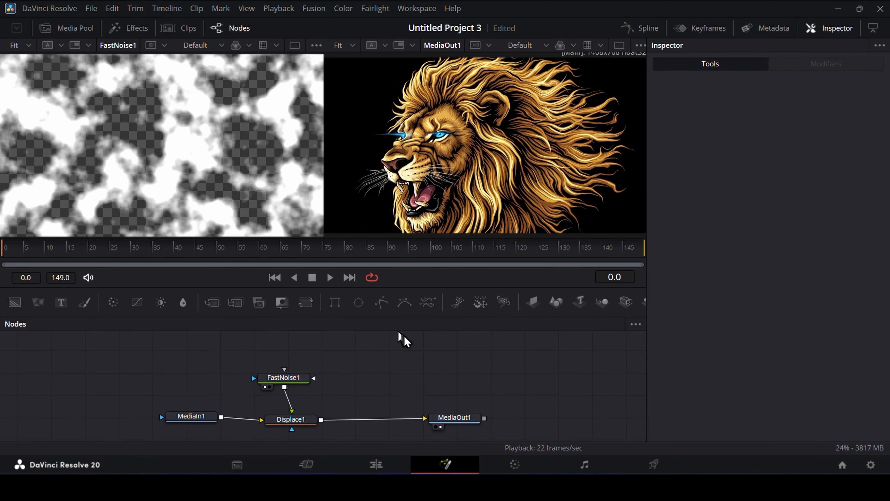
Step: Try a rectangle mask on the Displace node, repositioned over the lion, preview its effect and delete the mask
{"action": "left_click_drag", "start_coordinate": [337, 304], "coordinate": [293, 434]}
{"action": "left_click_drag", "start_coordinate": [213, 375], "coordinate": [179, 123]}
{"action": "left_click_drag", "start_coordinate": [336, 248], "coordinate": [462, 228]}
{"action": "mouse_move", "coordinate": [486, 144]}
{"action": "left_mouse_down"}
{"action": "mouse_move", "coordinate": [450, 168]}
{"action": "mouse_move", "coordinate": [501, 132]}
{"action": "mouse_move", "coordinate": [489, 150]}
{"action": "mouse_move", "coordinate": [470, 151]}
{"action": "mouse_move", "coordinate": [471, 142]}
{"action": "left_mouse_up"}
{"action": "key", "text": "space"}
{"action": "key", "text": "space"}
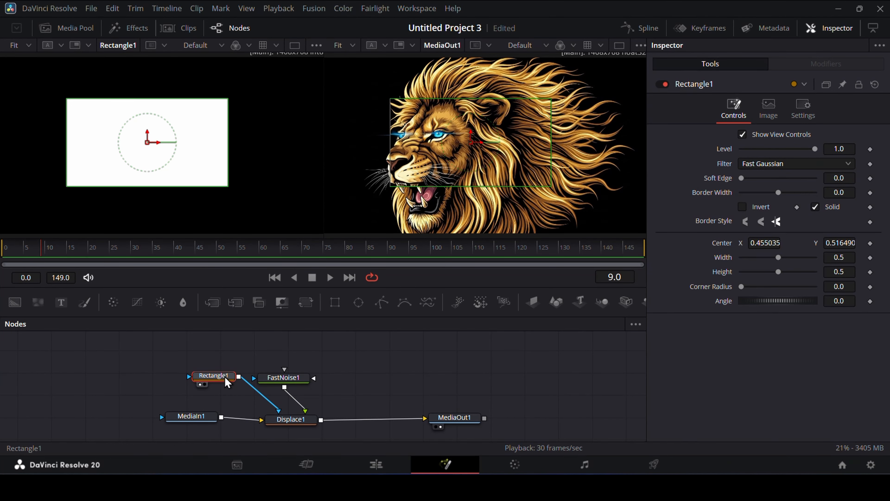
{"action": "key", "text": "Delete"}
Step: Attach a B-Spline mask to the Displace node and show the output in a single viewer at frame 0
{"action": "left_click_drag", "start_coordinate": [404, 302], "coordinate": [294, 424]}
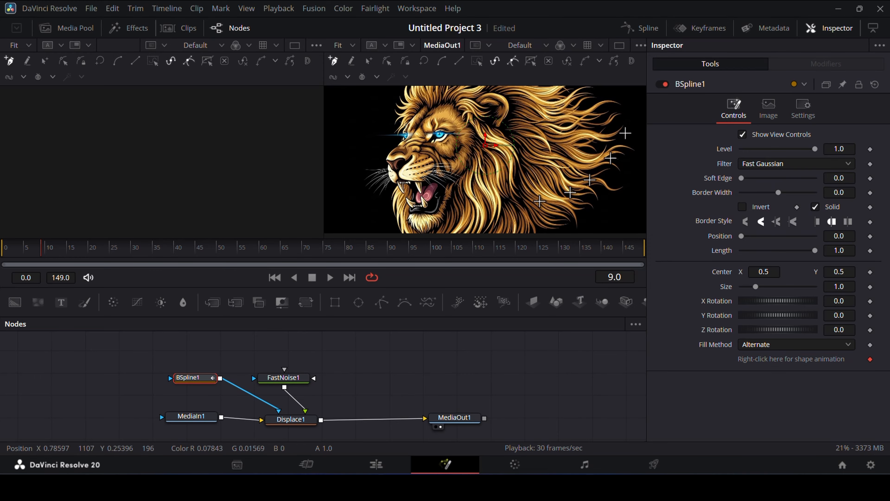
{"action": "left_click", "coordinate": [21, 252]}
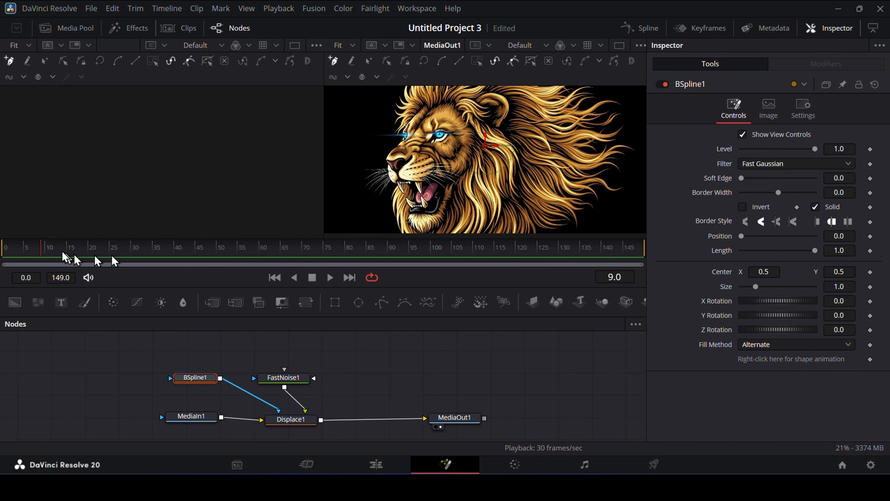
{"action": "left_click", "coordinate": [8, 252]}
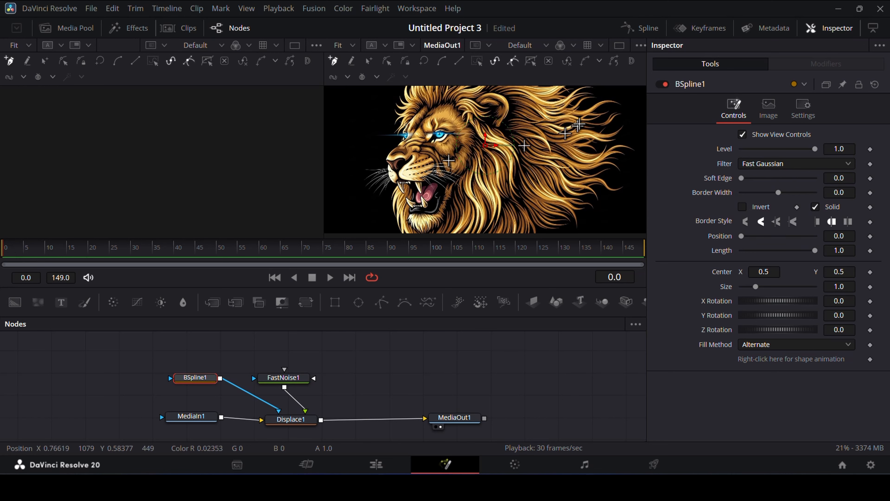
{"action": "left_click", "coordinate": [618, 45]}
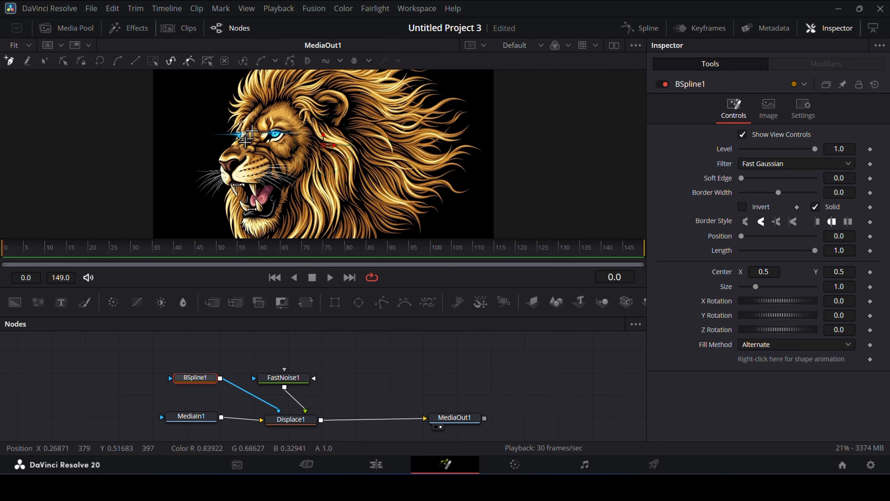
Step: Start the B-Spline outline at the lion's front hairline, placing points across the forehead and down beside the ear-side temple
{"action": "scroll", "coordinate": [248, 141], "scroll_direction": "up", "scroll_amount": 4}
{"action": "scroll", "coordinate": [257, 151], "scroll_direction": "up", "scroll_amount": 2}
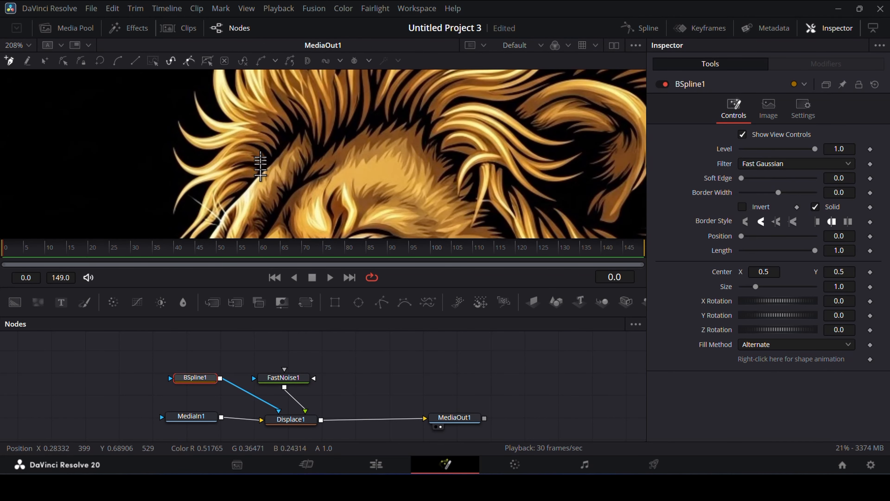
{"action": "left_click", "coordinate": [258, 173]}
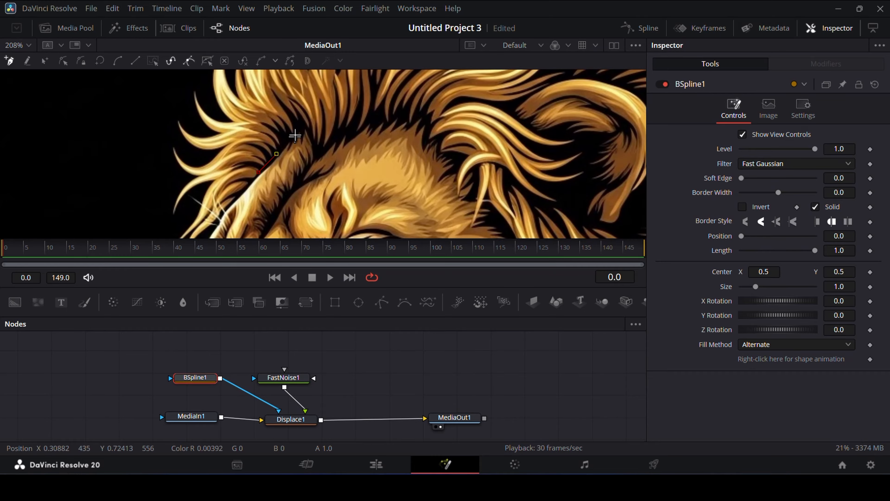
{"action": "left_click", "coordinate": [297, 125]}
{"action": "left_click", "coordinate": [321, 153]}
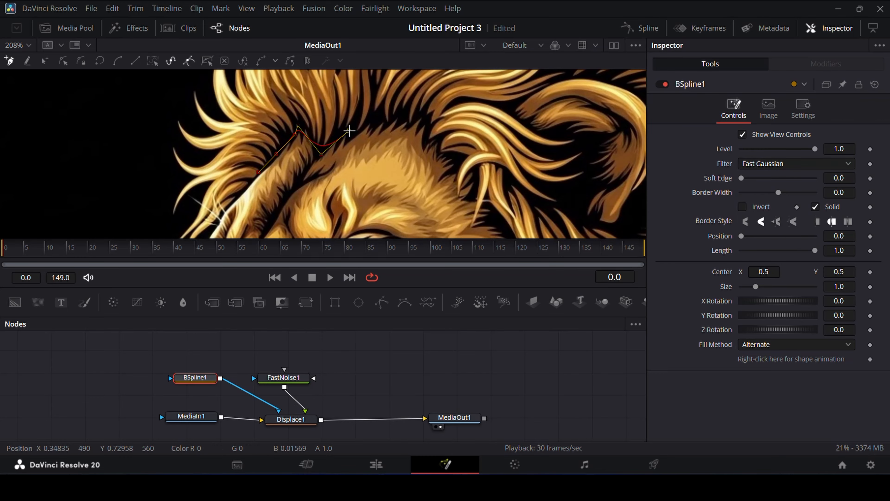
{"action": "left_click", "coordinate": [445, 154]}
{"action": "scroll", "coordinate": [438, 133], "scroll_direction": "down", "scroll_amount": 3}
{"action": "scroll", "coordinate": [428, 96], "scroll_direction": "up", "scroll_amount": 1}
{"action": "left_click", "coordinate": [473, 138]}
{"action": "left_click", "coordinate": [503, 180]}
{"action": "scroll", "coordinate": [503, 179], "scroll_direction": "down", "scroll_amount": 3}
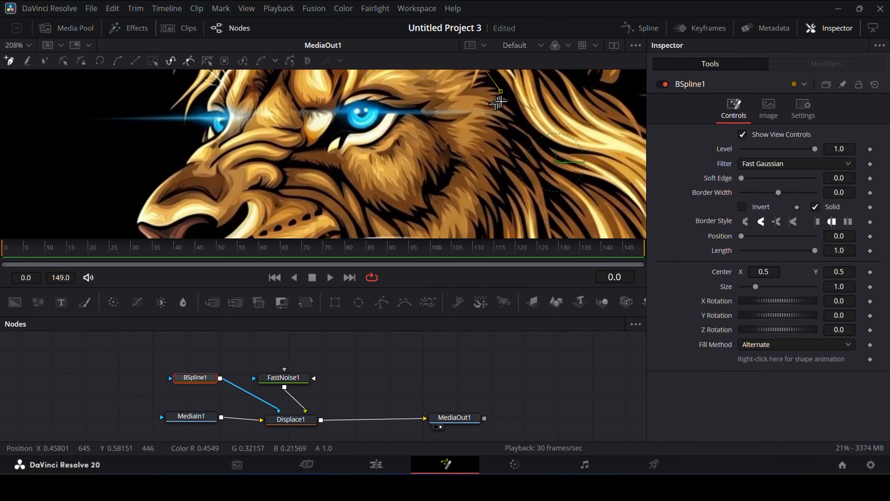
Step: Continue the B-Spline outline down the border between cheek and mane to just behind the corner of the mouth
{"action": "left_click", "coordinate": [510, 147]}
{"action": "scroll", "coordinate": [505, 163], "scroll_direction": "down", "scroll_amount": 2}
{"action": "left_click", "coordinate": [500, 157]}
{"action": "left_click", "coordinate": [487, 175]}
{"action": "scroll", "coordinate": [486, 157], "scroll_direction": "down", "scroll_amount": 2}
{"action": "scroll", "coordinate": [475, 161], "scroll_direction": "down", "scroll_amount": 2}
{"action": "scroll", "coordinate": [469, 177], "scroll_direction": "up", "scroll_amount": 1}
{"action": "left_click", "coordinate": [467, 167]}
{"action": "left_click", "coordinate": [438, 178]}
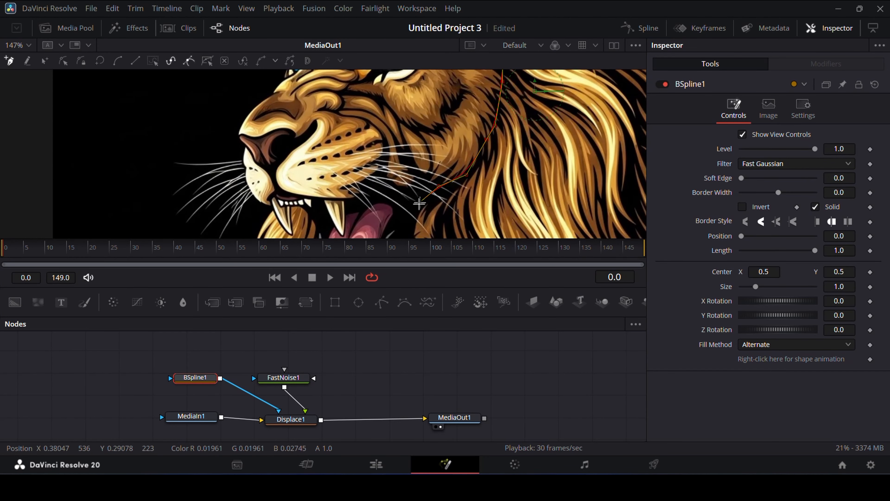
{"action": "left_click", "coordinate": [410, 203]}
Step: Extend the B-Spline outline down the back of the jaw, under the chin and up the front of the beard
{"action": "scroll", "coordinate": [410, 196], "scroll_direction": "down", "scroll_amount": 3}
{"action": "left_click", "coordinate": [412, 119]}
{"action": "left_click", "coordinate": [411, 144]}
{"action": "left_click", "coordinate": [393, 184]}
{"action": "left_click", "coordinate": [336, 214]}
{"action": "left_click", "coordinate": [309, 174]}
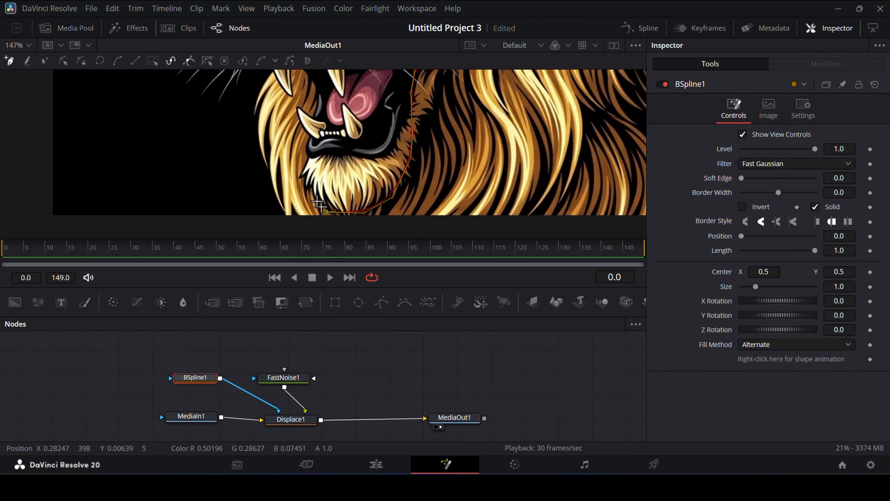
{"action": "left_click", "coordinate": [297, 147]}
Step: Trace the B-Spline outline up past the front teeth, around the muzzle and over the nose
{"action": "scroll", "coordinate": [299, 161], "scroll_direction": "up", "scroll_amount": 1}
{"action": "scroll", "coordinate": [300, 174], "scroll_direction": "up", "scroll_amount": 1}
{"action": "left_click", "coordinate": [289, 170]}
{"action": "left_click", "coordinate": [276, 144]}
{"action": "scroll", "coordinate": [275, 140], "scroll_direction": "up", "scroll_amount": 1}
{"action": "left_click", "coordinate": [269, 153]}
{"action": "left_click", "coordinate": [248, 142]}
{"action": "left_click", "coordinate": [239, 117]}
{"action": "left_click", "coordinate": [239, 96]}
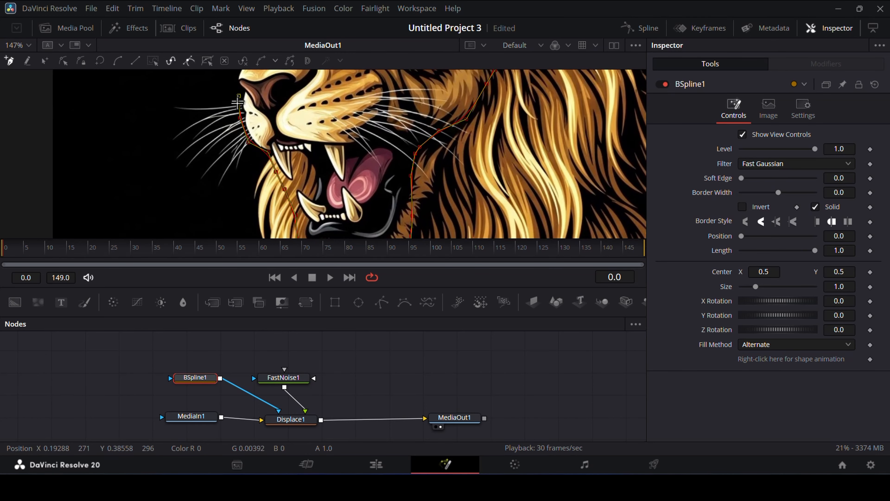
{"action": "left_click", "coordinate": [242, 107]}
{"action": "left_click", "coordinate": [259, 92]}
Step: Trace the B-Spline outline up the nose bridge, past the far eye and along the brow, closing it at its starting point
{"action": "scroll", "coordinate": [272, 90], "scroll_direction": "up", "scroll_amount": 1}
{"action": "left_click", "coordinate": [280, 132]}
{"action": "left_click", "coordinate": [283, 115]}
{"action": "left_click", "coordinate": [283, 106]}
{"action": "scroll", "coordinate": [285, 110], "scroll_direction": "up", "scroll_amount": 1}
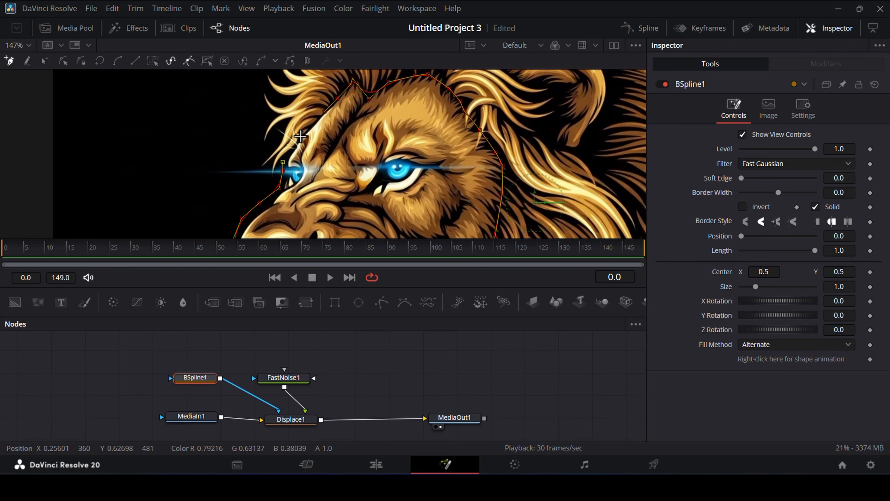
{"action": "left_click", "coordinate": [299, 136]}
{"action": "left_click", "coordinate": [317, 119]}
{"action": "scroll", "coordinate": [321, 122], "scroll_direction": "up", "scroll_amount": 2}
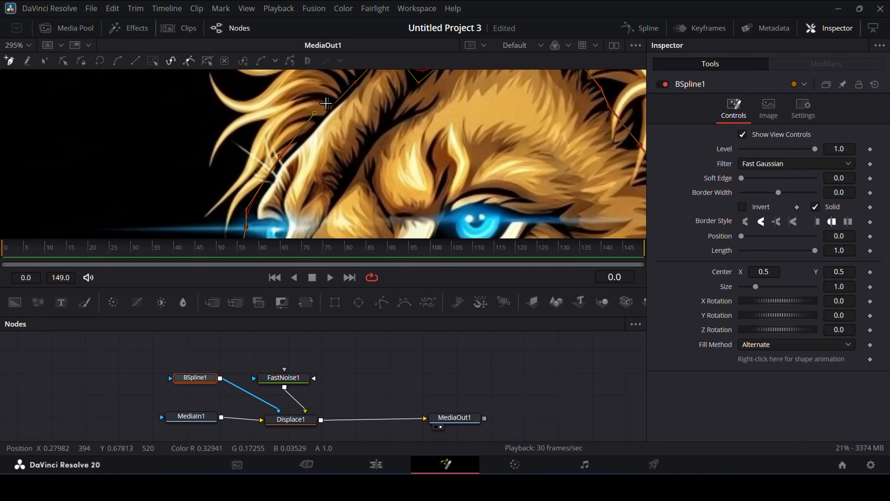
{"action": "left_click", "coordinate": [330, 109]}
{"action": "scroll", "coordinate": [332, 148], "scroll_direction": "down", "scroll_amount": 2}
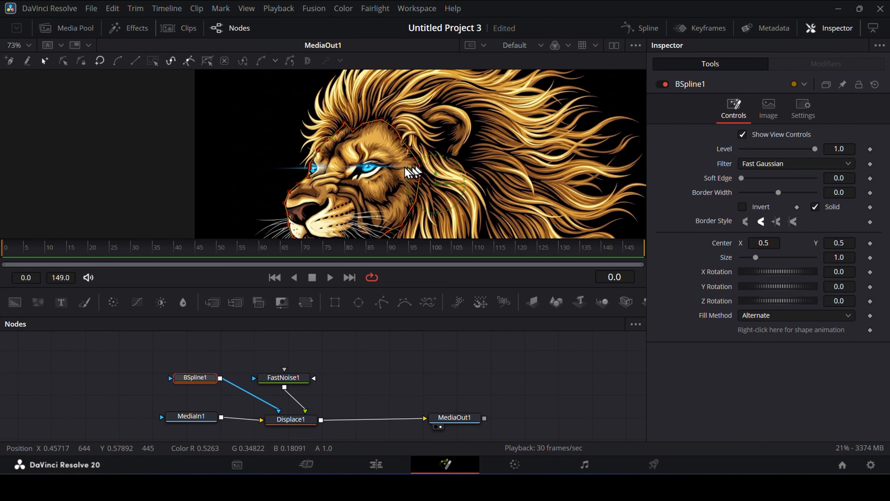
Step: Scrub through the masked displacement with the whole lion in view, and invert the B-Spline mask
{"action": "scroll", "coordinate": [369, 176], "scroll_direction": "down", "scroll_amount": 1}
{"action": "scroll", "coordinate": [450, 163], "scroll_direction": "down", "scroll_amount": 1}
{"action": "scroll", "coordinate": [466, 166], "scroll_direction": "up", "scroll_amount": 2}
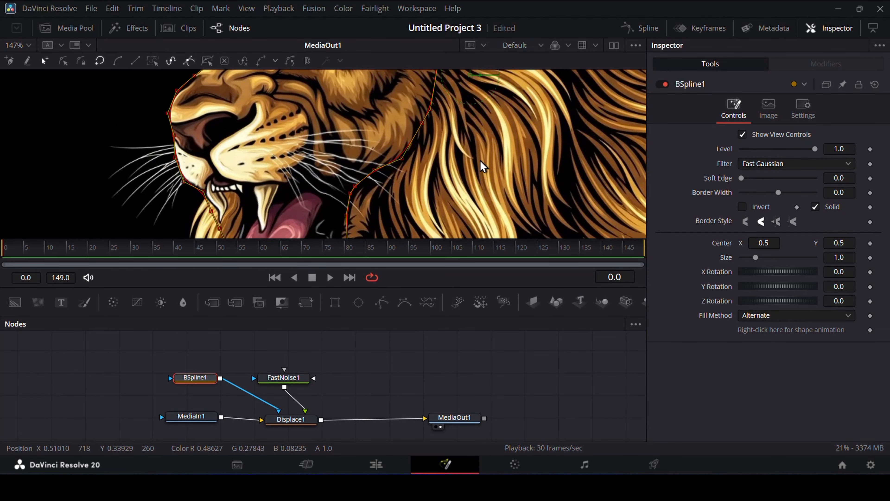
{"action": "key", "text": "ctrl+f"}
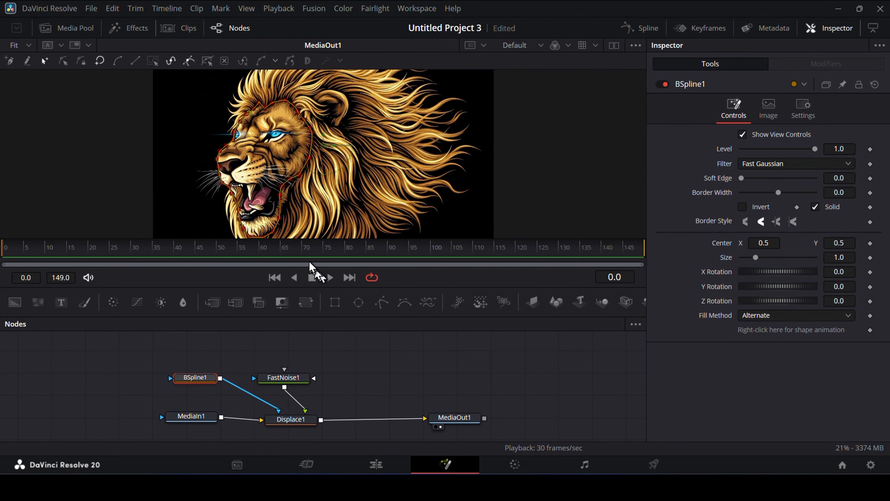
{"action": "left_click", "coordinate": [294, 251]}
{"action": "mouse_move", "coordinate": [293, 252]}
{"action": "left_mouse_down"}
{"action": "mouse_move", "coordinate": [255, 252]}
{"action": "mouse_move", "coordinate": [358, 252]}
{"action": "mouse_move", "coordinate": [242, 253]}
{"action": "mouse_move", "coordinate": [289, 253]}
{"action": "mouse_move", "coordinate": [250, 252]}
{"action": "mouse_move", "coordinate": [280, 252]}
{"action": "left_mouse_up"}
{"action": "left_click", "coordinate": [742, 207]}
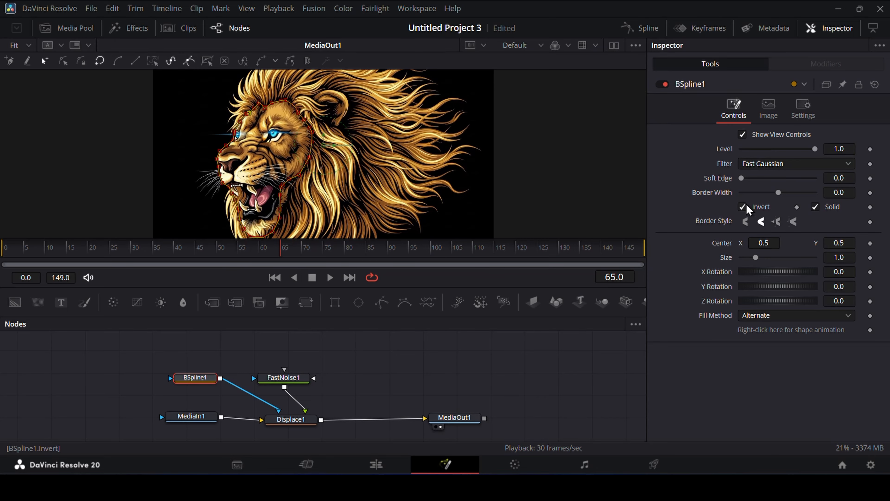
Step: Examine the displacement along the mask's edge around the muzzle, whiskers and mouth at different frames
{"action": "left_click_drag", "start_coordinate": [331, 252], "coordinate": [289, 262]}
{"action": "scroll", "coordinate": [173, 185], "scroll_direction": "up", "scroll_amount": 4}
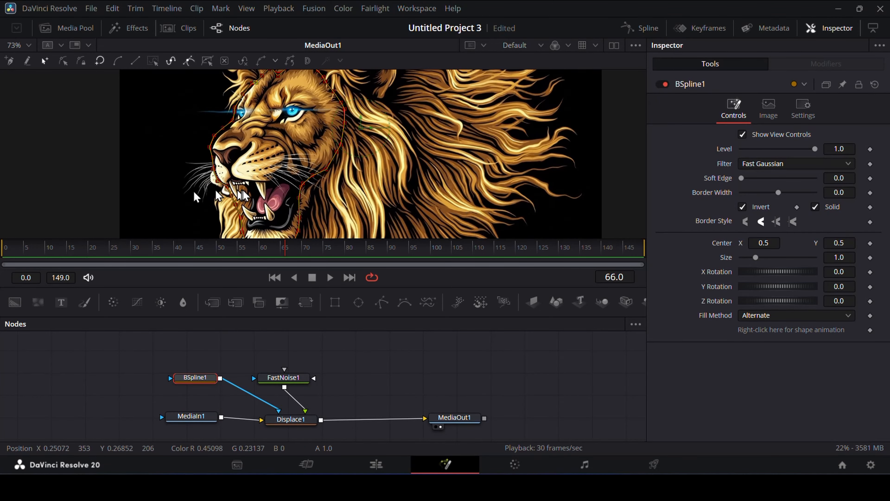
{"action": "scroll", "coordinate": [185, 184], "scroll_direction": "up", "scroll_amount": 2}
{"action": "scroll", "coordinate": [206, 182], "scroll_direction": "down", "scroll_amount": 2}
{"action": "scroll", "coordinate": [217, 165], "scroll_direction": "up", "scroll_amount": 1}
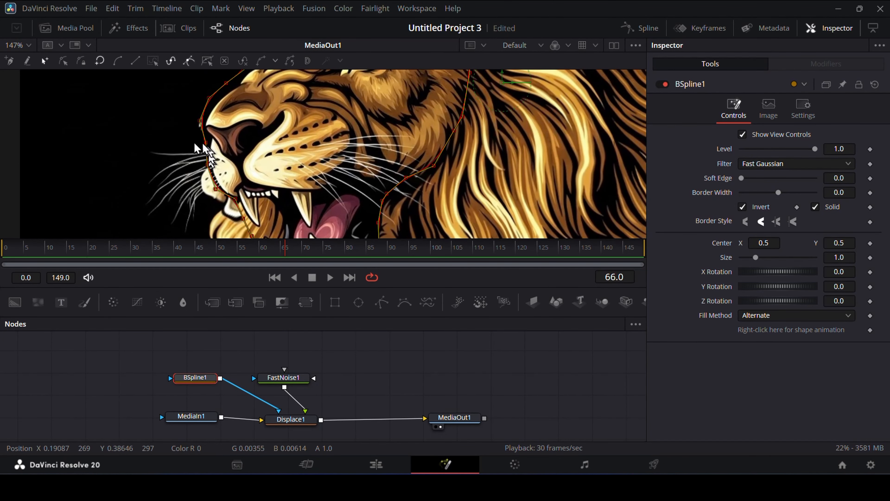
{"action": "scroll", "coordinate": [229, 180], "scroll_direction": "down", "scroll_amount": 4}
{"action": "mouse_move", "coordinate": [280, 263]}
{"action": "left_mouse_down"}
{"action": "mouse_move", "coordinate": [234, 254]}
{"action": "mouse_move", "coordinate": [302, 253]}
{"action": "mouse_move", "coordinate": [268, 254]}
{"action": "left_mouse_up"}
Step: Set the Displace node's Offset to -0.33 and scrub the timeline to preview it
{"action": "left_click", "coordinate": [292, 420]}
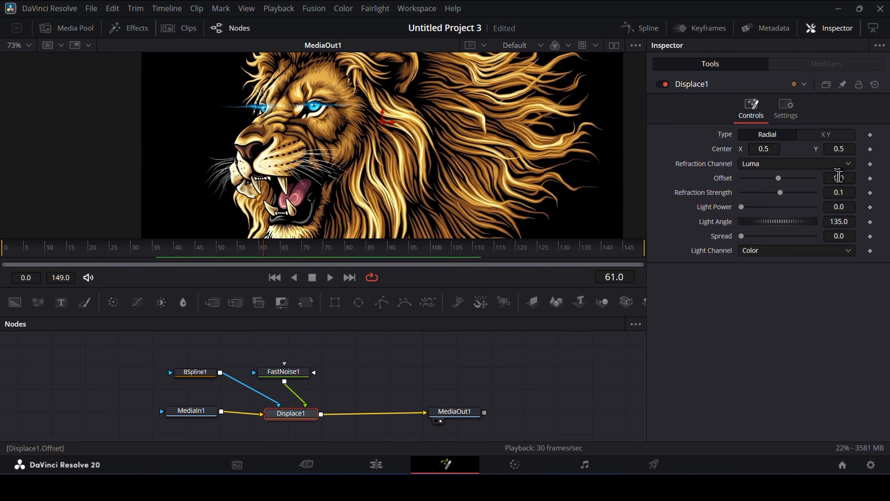
{"action": "left_click_drag", "start_coordinate": [845, 178], "coordinate": [831, 178]}
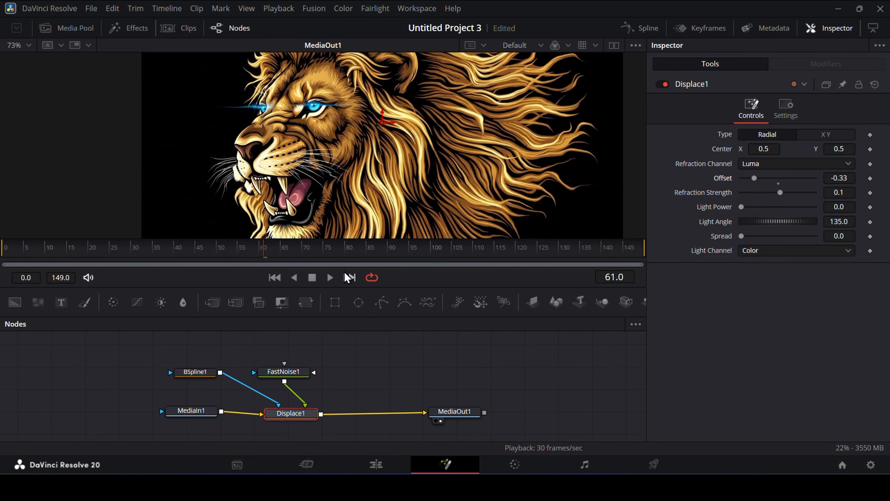
{"action": "left_click_drag", "start_coordinate": [263, 252], "coordinate": [282, 261]}
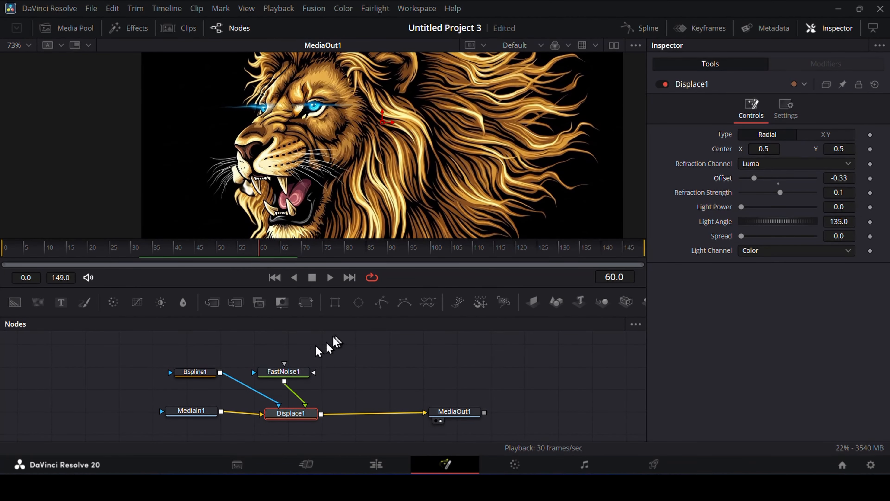
Step: At frame 0, move the B-Spline points along the nose and mouth outward, away from the lion's face
{"action": "left_click", "coordinate": [203, 377]}
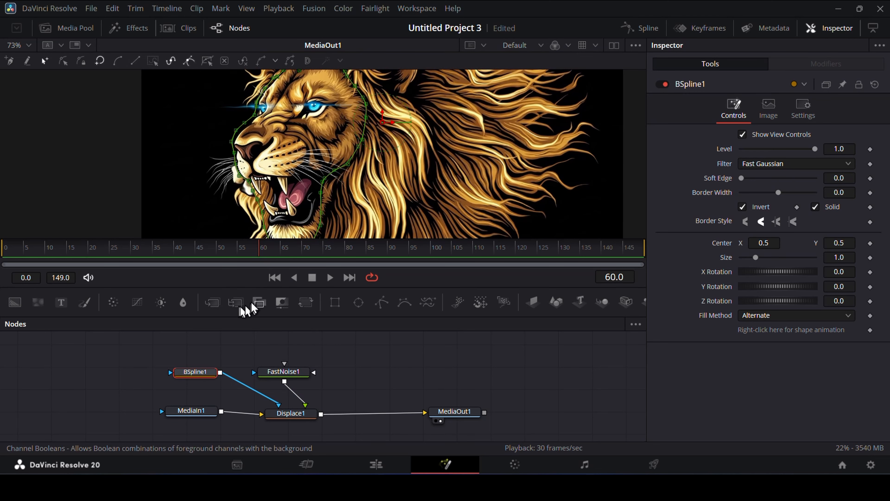
{"action": "left_click_drag", "start_coordinate": [260, 253], "coordinate": [7, 254]}
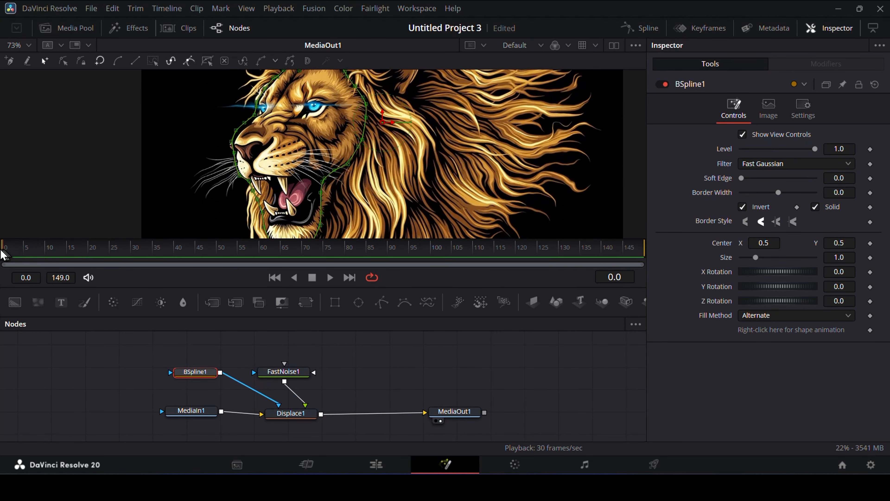
{"action": "scroll", "coordinate": [204, 191], "scroll_direction": "up", "scroll_amount": 4}
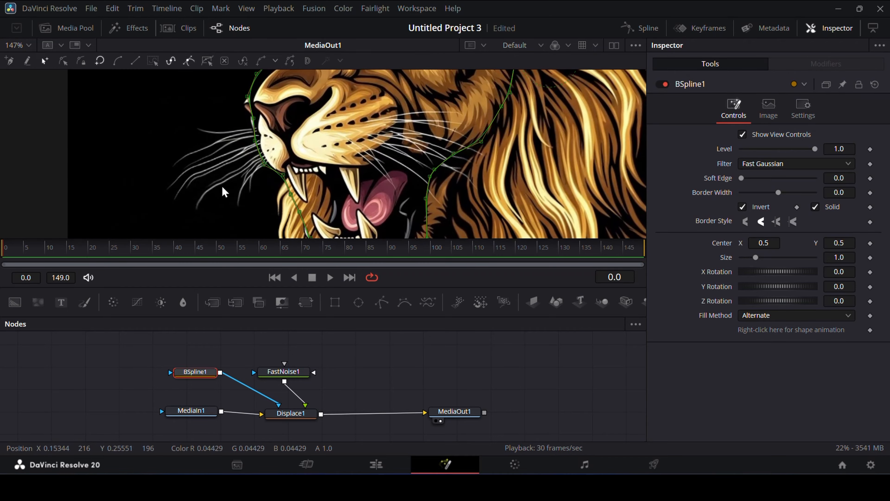
{"action": "scroll", "coordinate": [252, 161], "scroll_direction": "down", "scroll_amount": 3}
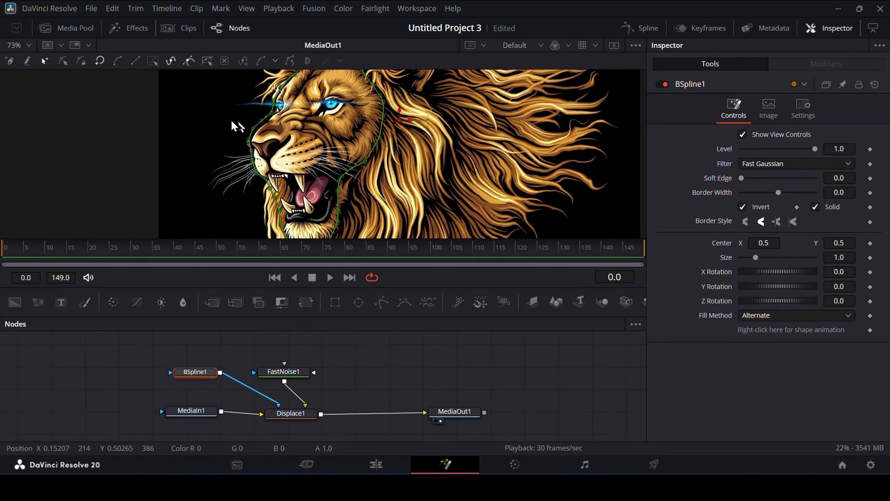
{"action": "left_click_drag", "start_coordinate": [230, 130], "coordinate": [268, 203]}
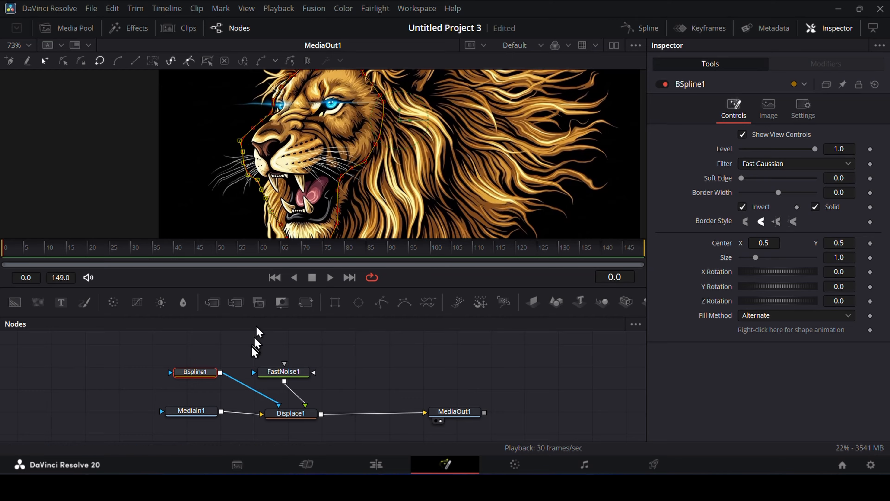
Step: Examine the displacement along the mask's edge around the mouth, whiskers and cheek at different frames
{"action": "left_click_drag", "start_coordinate": [162, 244], "coordinate": [225, 247]}
{"action": "scroll", "coordinate": [359, 175], "scroll_direction": "up", "scroll_amount": 5}
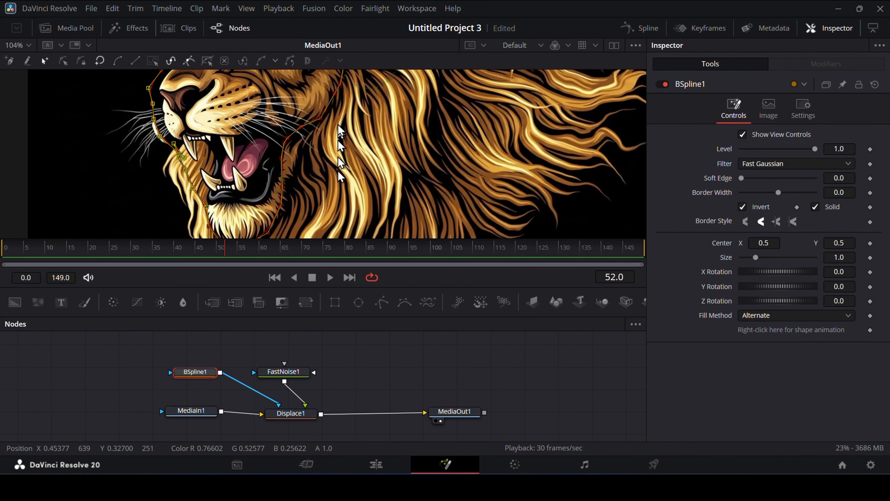
{"action": "left_click_drag", "start_coordinate": [342, 252], "coordinate": [238, 250]}
{"action": "scroll", "coordinate": [350, 148], "scroll_direction": "up", "scroll_amount": 3}
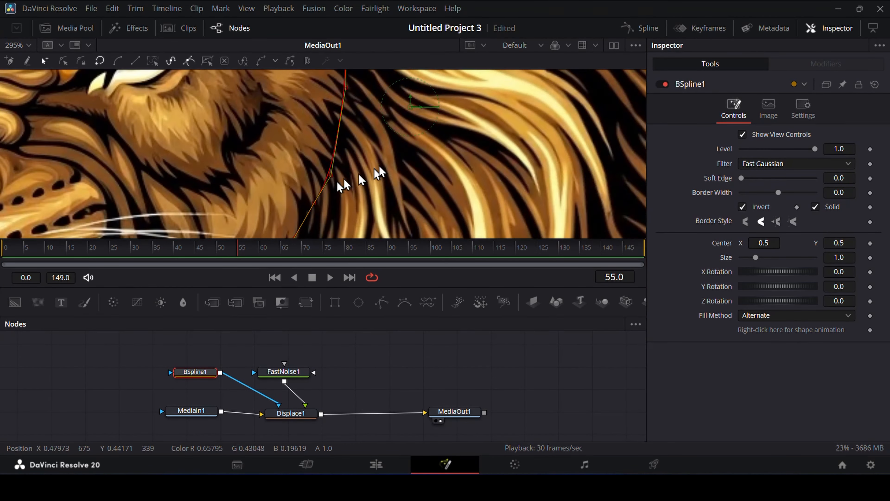
{"action": "left_click", "coordinate": [359, 369]}
{"action": "mouse_move", "coordinate": [300, 249]}
{"action": "left_mouse_down"}
{"action": "mouse_move", "coordinate": [169, 252]}
{"action": "mouse_move", "coordinate": [368, 254]}
{"action": "mouse_move", "coordinate": [288, 247]}
{"action": "left_mouse_up"}
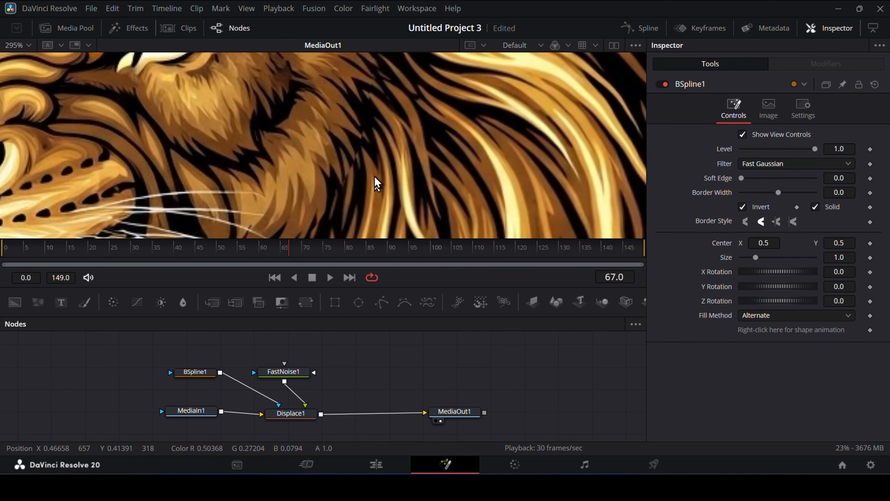
{"action": "scroll", "coordinate": [377, 182], "scroll_direction": "down", "scroll_amount": 5}
{"action": "scroll", "coordinate": [382, 184], "scroll_direction": "down", "scroll_amount": 2}
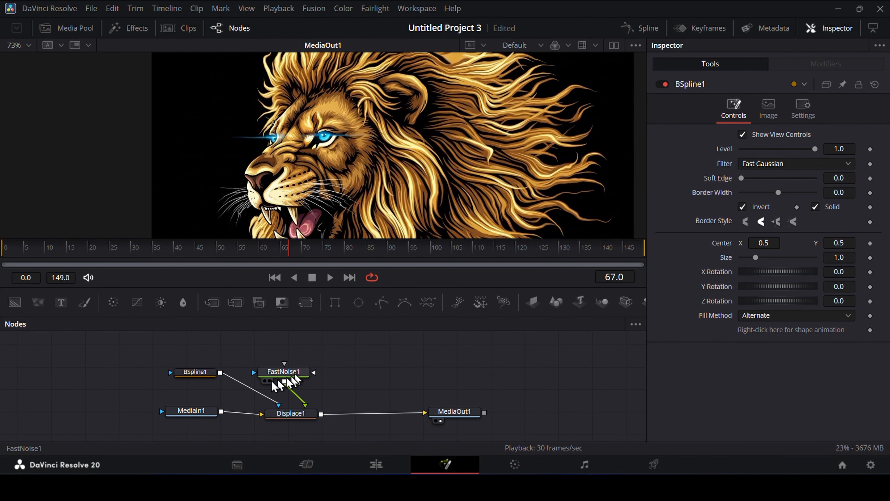
Step: Show the B-Spline mask in a second viewer beside the output, and inspect the whisker ends along the mask's edge
{"action": "left_click", "coordinate": [613, 45]}
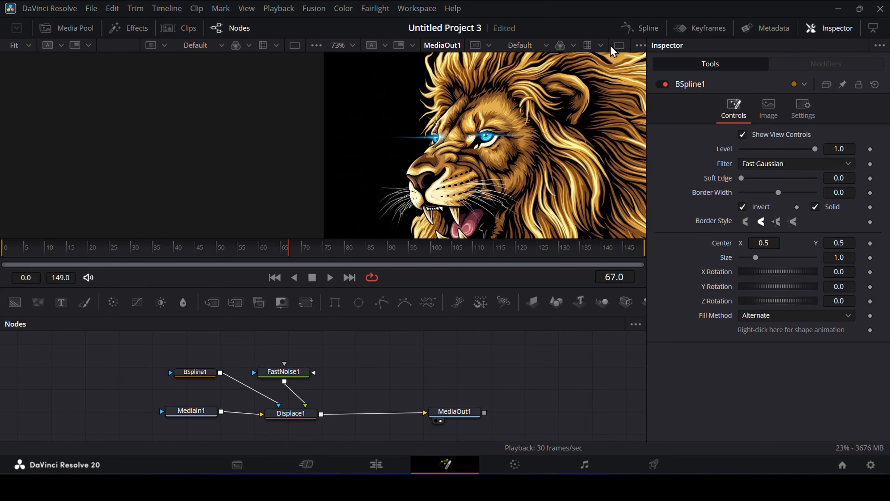
{"action": "left_click_drag", "start_coordinate": [209, 372], "coordinate": [161, 170]}
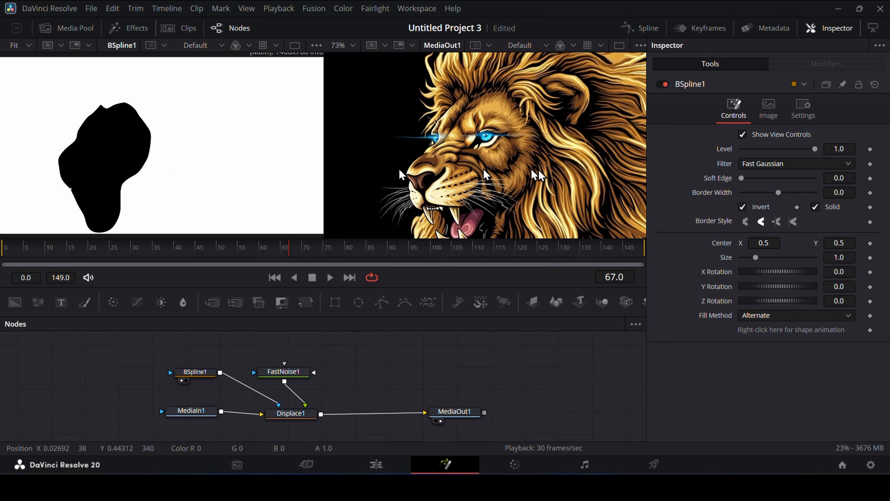
{"action": "scroll", "coordinate": [491, 200], "scroll_direction": "down", "scroll_amount": 2}
{"action": "scroll", "coordinate": [495, 163], "scroll_direction": "up", "scroll_amount": 6}
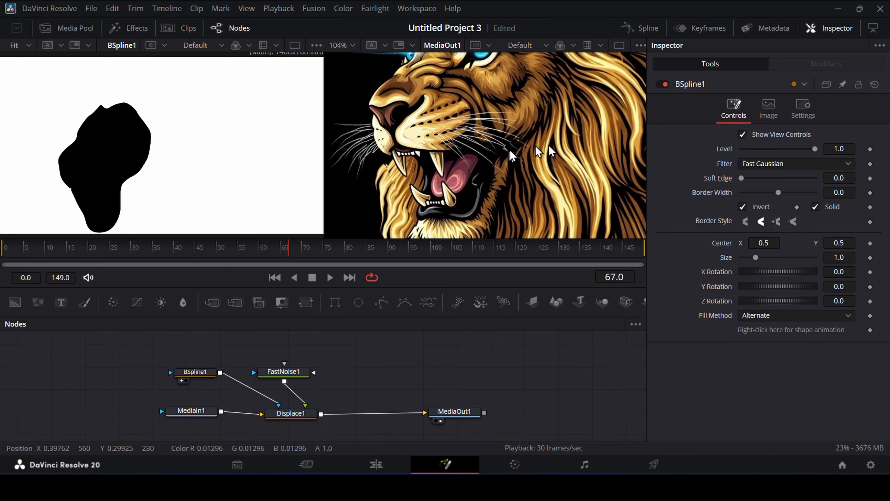
{"action": "left_click_drag", "start_coordinate": [335, 250], "coordinate": [298, 250]}
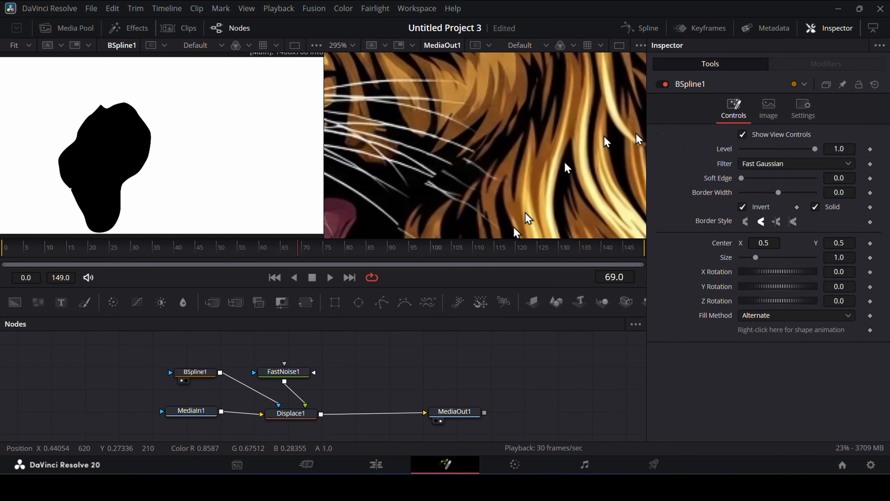
Step: Set the B-Spline mask's Soft Edge to 0.0362, check the nose, and reduce the value to 0.0236
{"action": "left_click", "coordinate": [195, 371]}
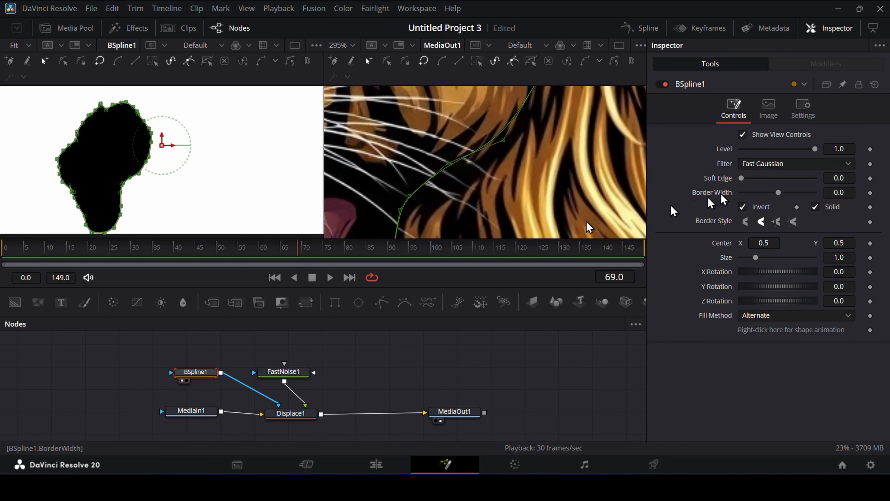
{"action": "mouse_move", "coordinate": [744, 178]}
{"action": "left_mouse_down"}
{"action": "mouse_move", "coordinate": [803, 192]}
{"action": "mouse_move", "coordinate": [701, 195]}
{"action": "mouse_move", "coordinate": [764, 179]}
{"action": "mouse_move", "coordinate": [754, 178]}
{"action": "left_mouse_up"}
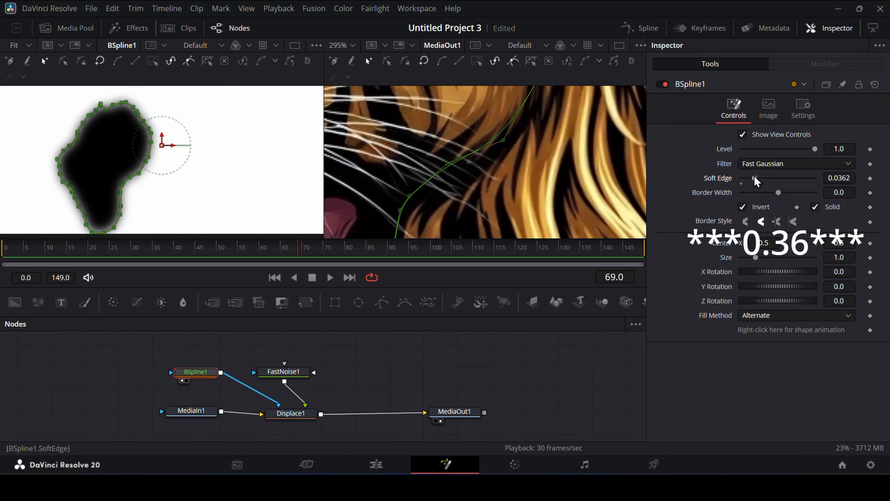
{"action": "scroll", "coordinate": [463, 143], "scroll_direction": "down", "scroll_amount": 6}
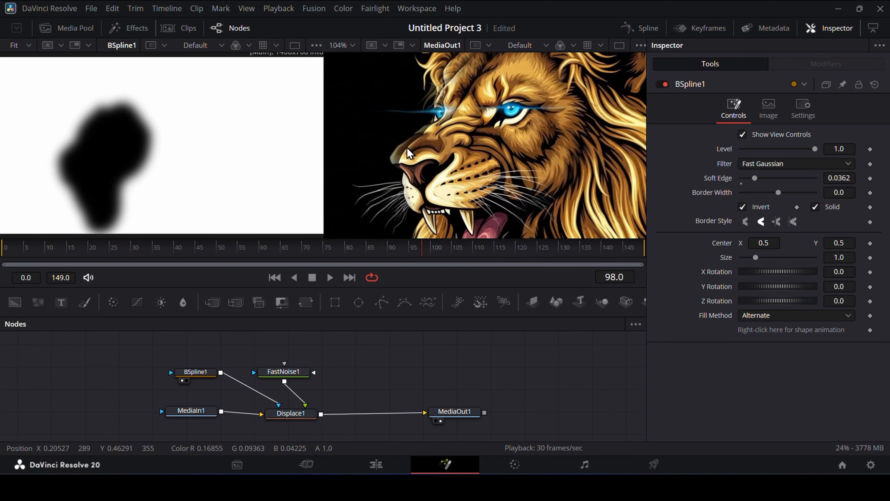
{"action": "scroll", "coordinate": [408, 153], "scroll_direction": "up", "scroll_amount": 2}
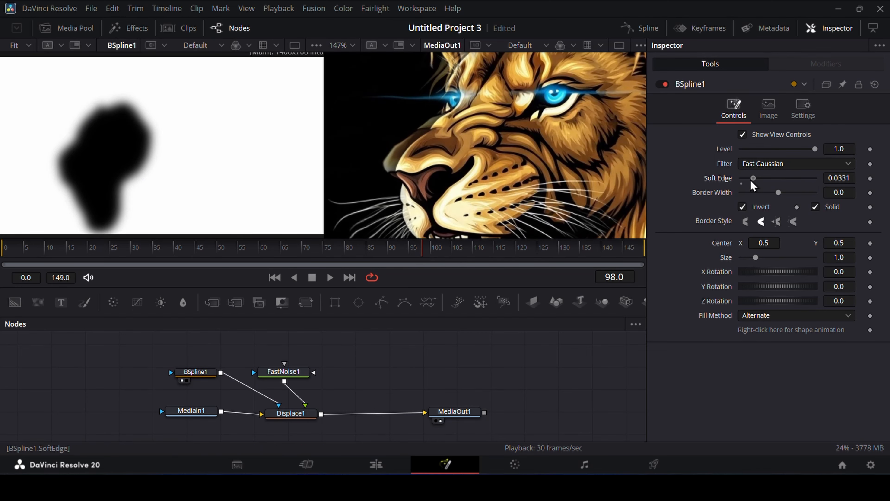
{"action": "mouse_move", "coordinate": [752, 181]}
{"action": "left_mouse_down"}
{"action": "mouse_move", "coordinate": [740, 182]}
{"action": "mouse_move", "coordinate": [747, 183]}
{"action": "left_mouse_up"}
Step: Move the B-Spline points along the nose bridge farther out from the face, and preview the whole lion at frame 78
{"action": "scroll", "coordinate": [453, 155], "scroll_direction": "down", "scroll_amount": 4}
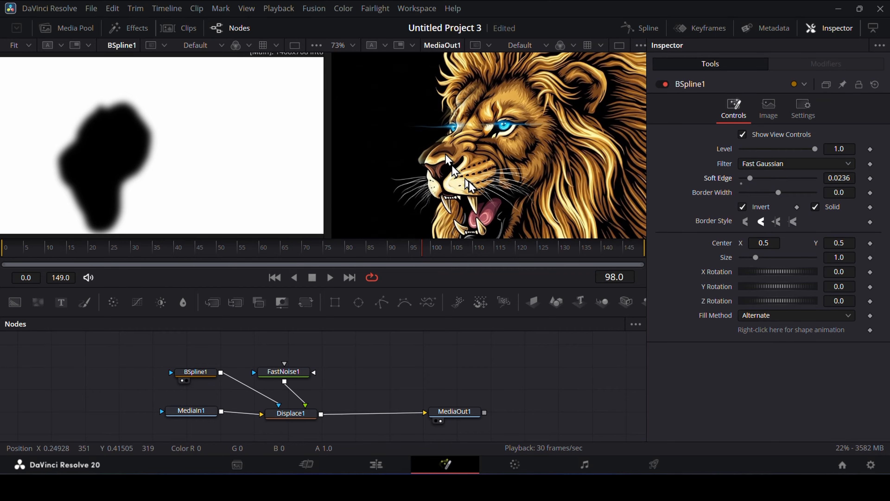
{"action": "left_click", "coordinate": [195, 371]}
{"action": "scroll", "coordinate": [417, 154], "scroll_direction": "up", "scroll_amount": 4}
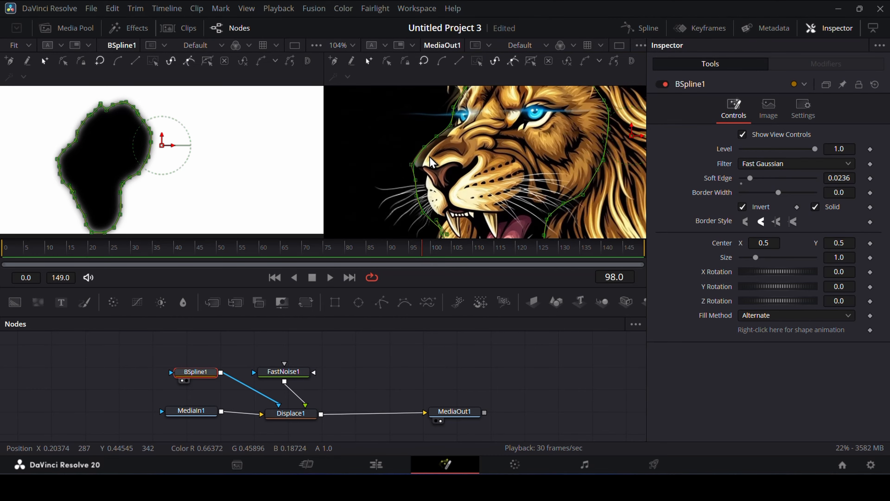
{"action": "scroll", "coordinate": [417, 119], "scroll_direction": "up", "scroll_amount": 1}
{"action": "left_click_drag", "start_coordinate": [381, 117], "coordinate": [480, 211]}
{"action": "left_click_drag", "start_coordinate": [404, 197], "coordinate": [385, 191]}
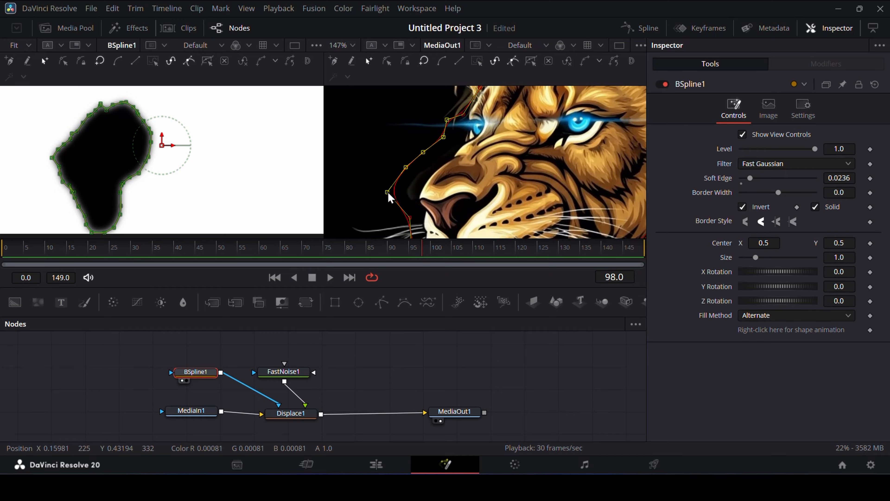
{"action": "scroll", "coordinate": [389, 194], "scroll_direction": "down", "scroll_amount": 6}
{"action": "left_click", "coordinate": [336, 247]}
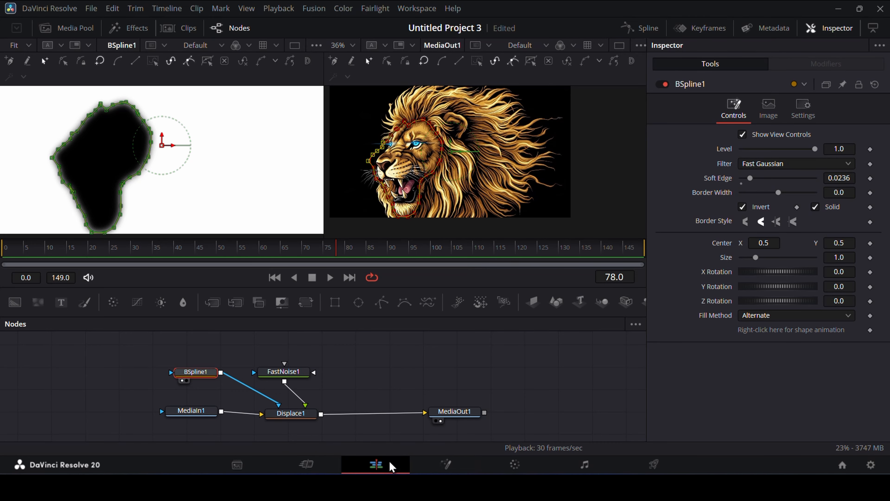
Step: On the Edit page, scrub the first Fusion Composition clip, enable the second one and play it
{"action": "left_click", "coordinate": [391, 467]}
{"action": "mouse_move", "coordinate": [198, 337]}
{"action": "left_mouse_down"}
{"action": "mouse_move", "coordinate": [162, 338]}
{"action": "mouse_move", "coordinate": [187, 340]}
{"action": "left_mouse_up"}
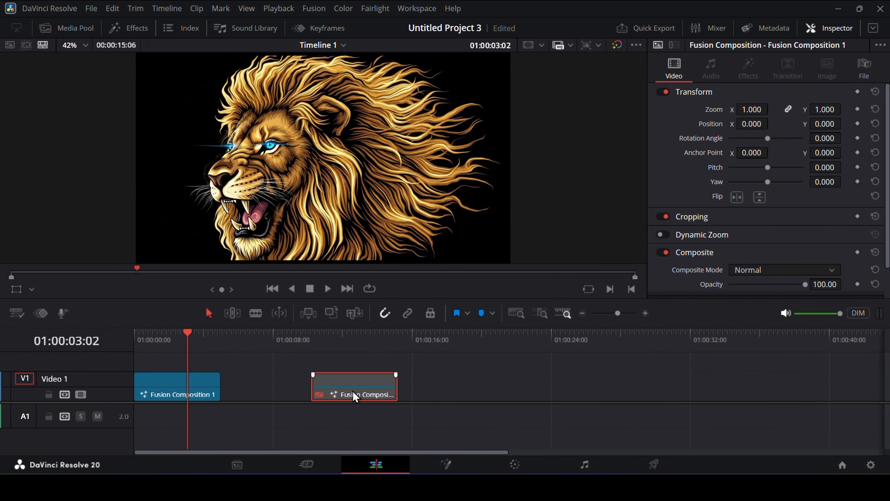
{"action": "left_click", "coordinate": [315, 339]}
{"action": "key", "text": "space"}
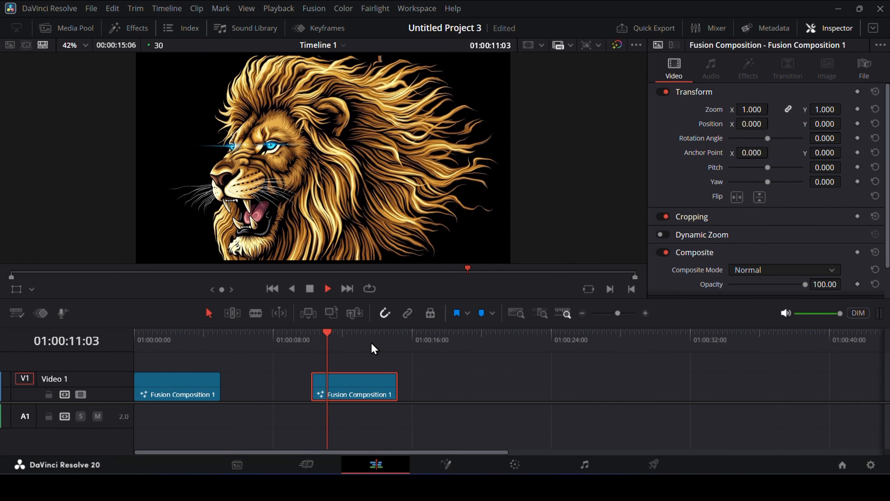